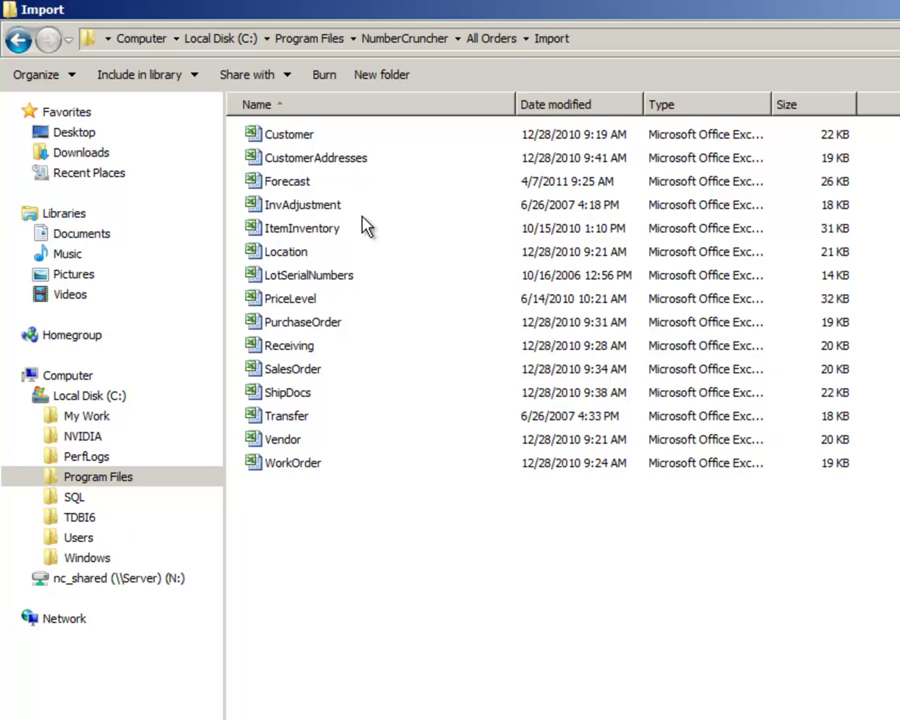
Step: Open InvAdjustment from C:\Program Files\NumberCruncher\All Orders\Import in Excel
{"action": "left_click", "coordinate": [182, 397]}
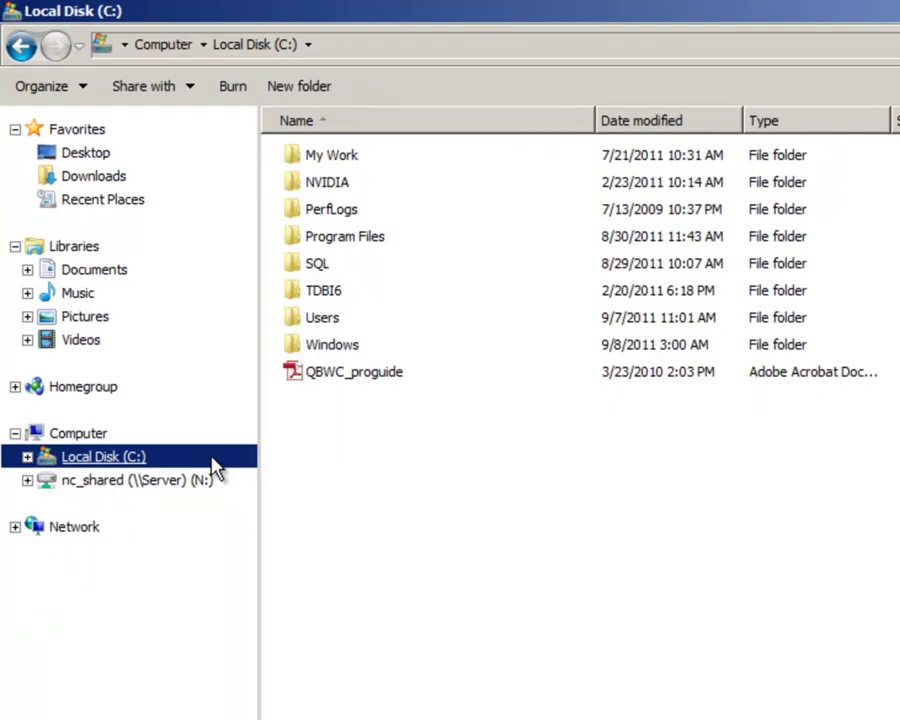
{"action": "left_click", "coordinate": [400, 240]}
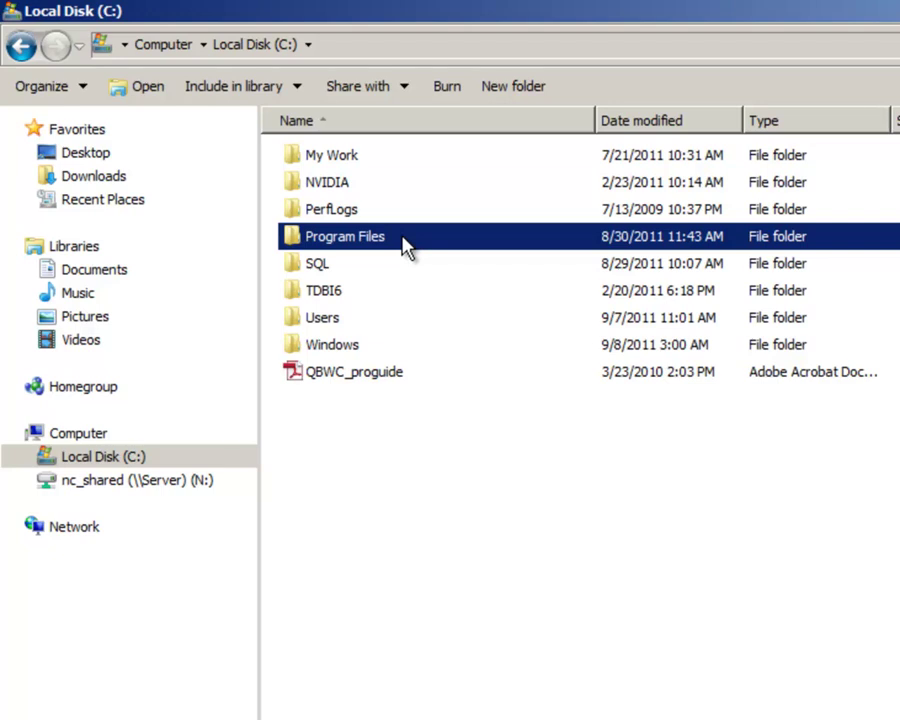
{"action": "double_click", "coordinate": [405, 240]}
{"action": "left_click", "coordinate": [418, 530]}
{"action": "double_click", "coordinate": [420, 537]}
{"action": "left_click", "coordinate": [390, 157]}
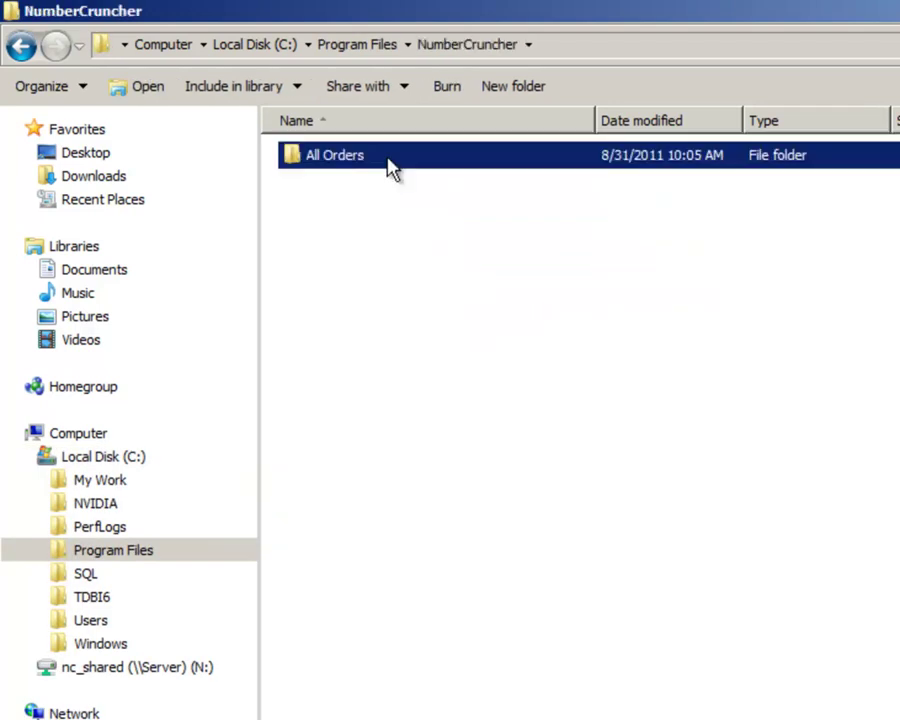
{"action": "double_click", "coordinate": [390, 168]}
{"action": "left_click", "coordinate": [366, 195]}
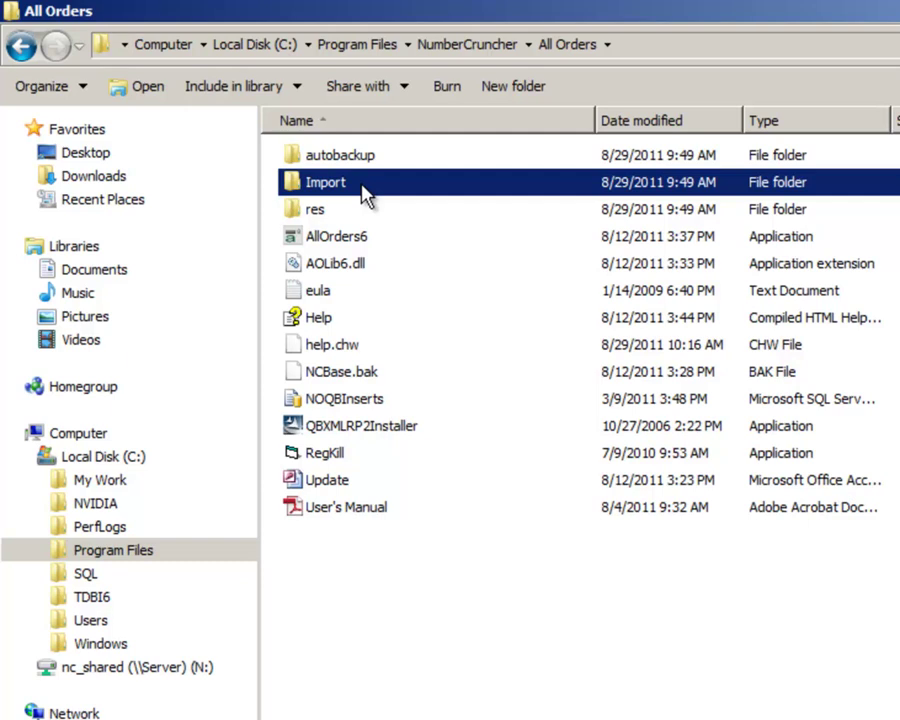
{"action": "double_click", "coordinate": [366, 195]}
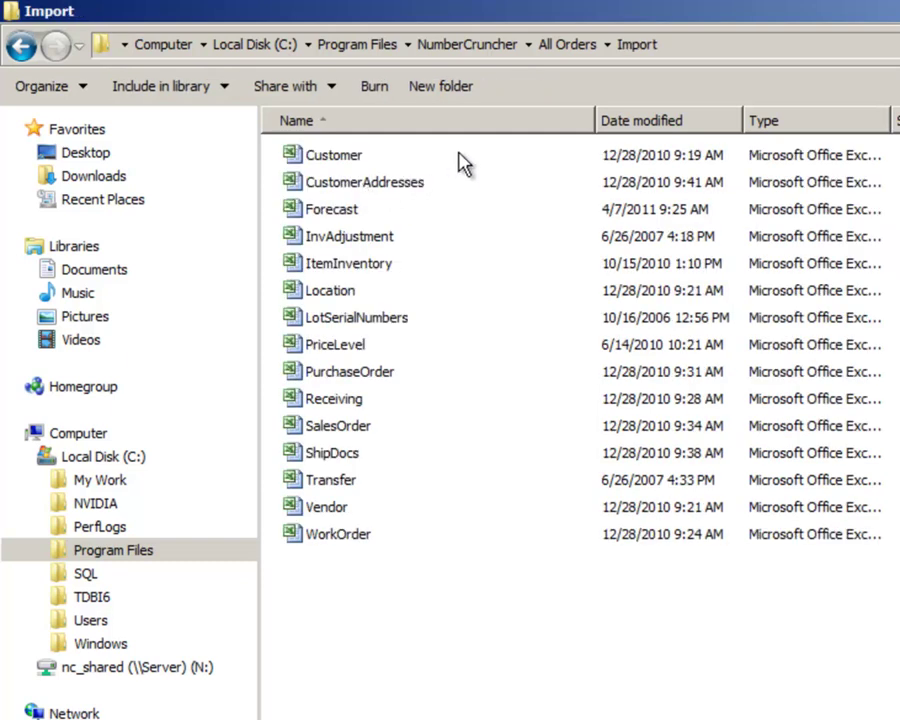
{"action": "left_click", "coordinate": [415, 240]}
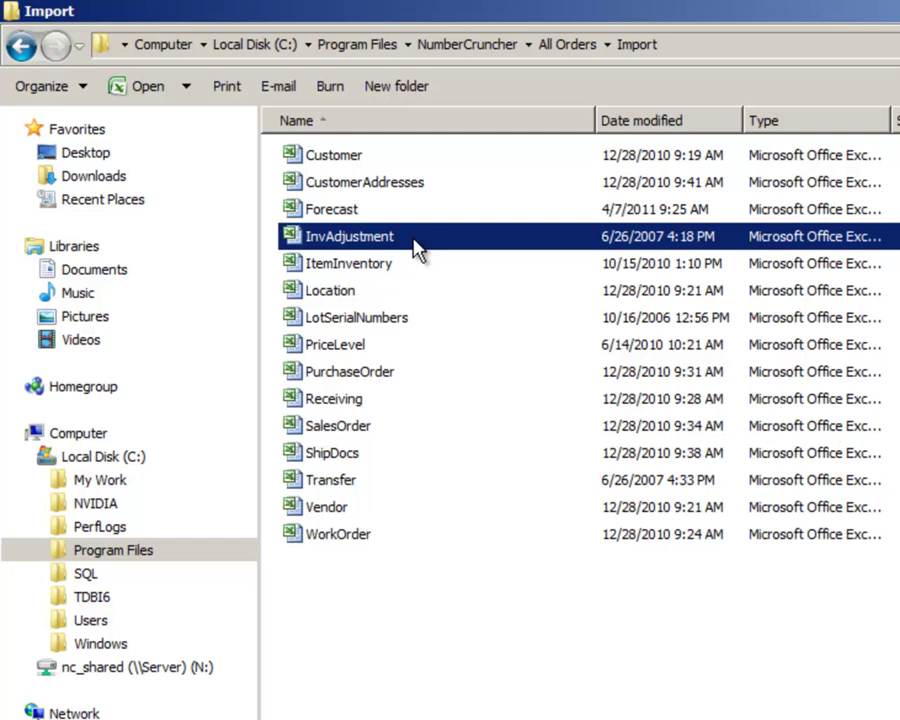
{"action": "double_click", "coordinate": [418, 250]}
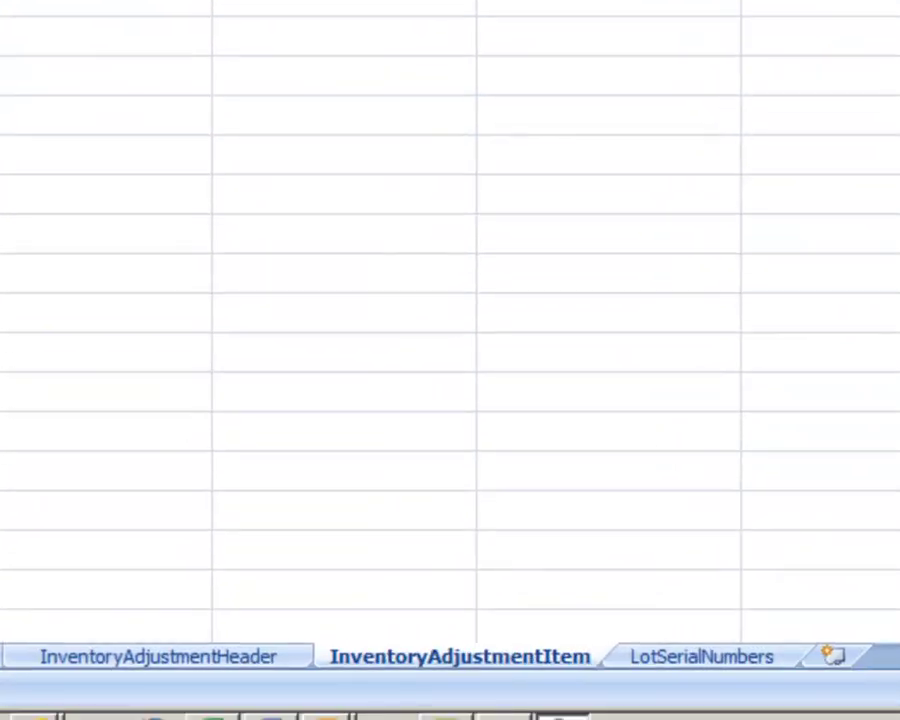
{"action": "left_click", "coordinate": [158, 656]}
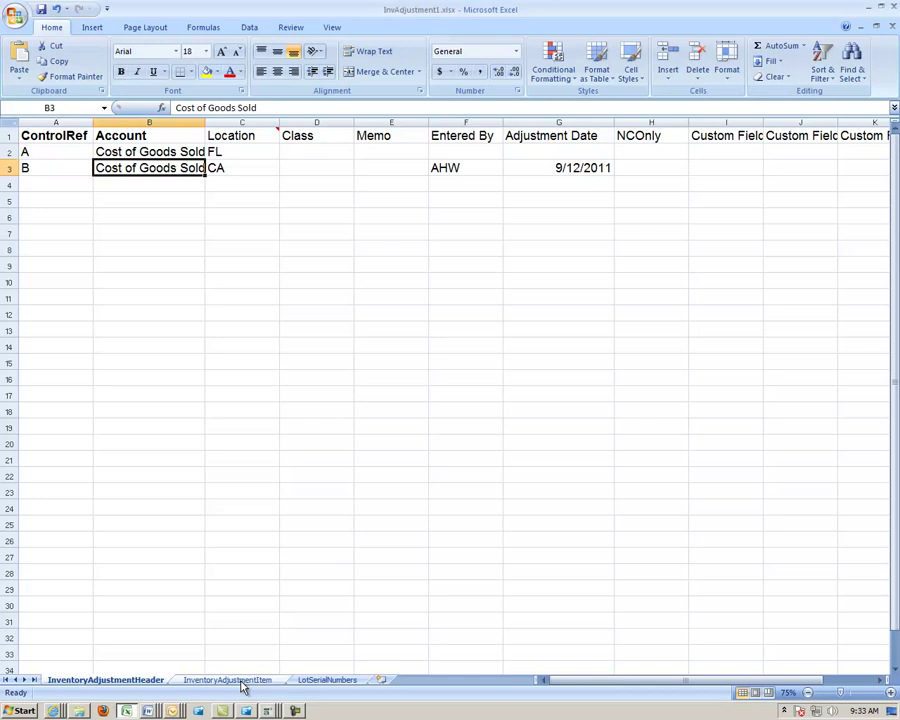
{"action": "left_click", "coordinate": [311, 682]}
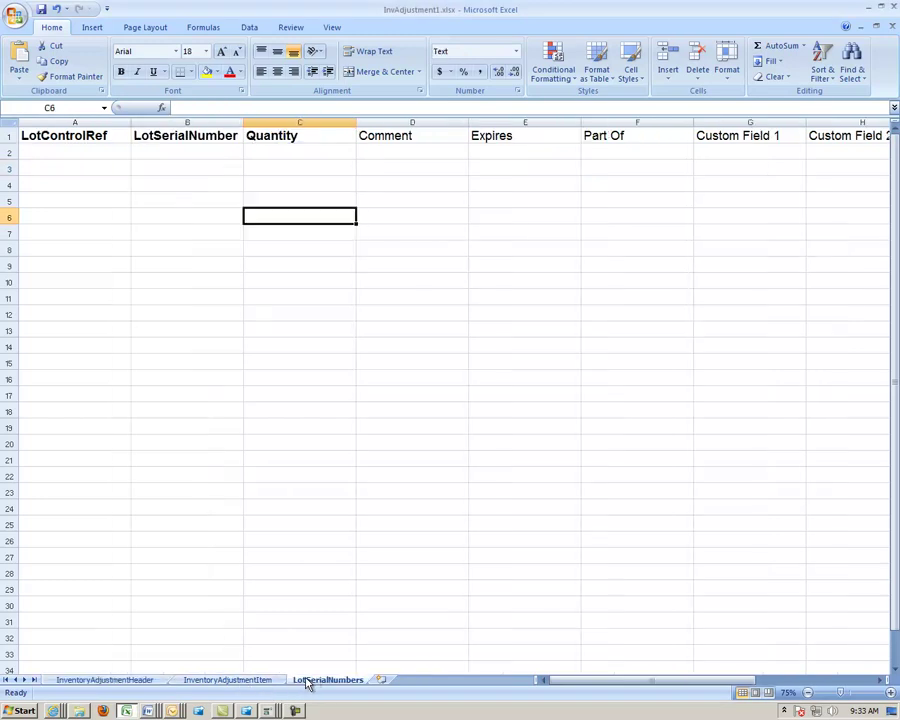
{"action": "left_click", "coordinate": [226, 681]}
{"action": "left_click", "coordinate": [148, 682]}
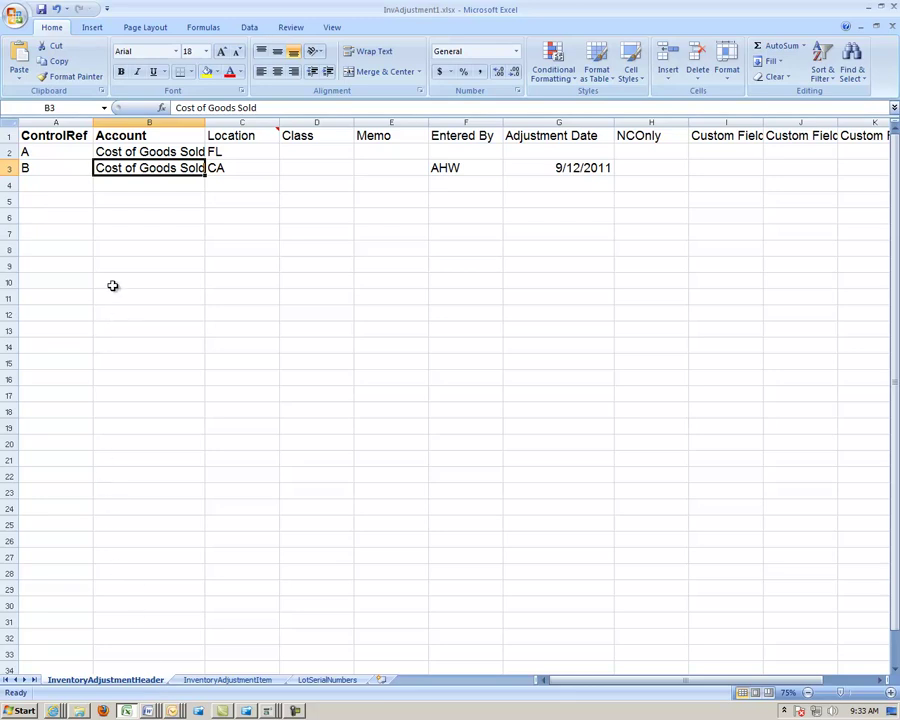
{"action": "left_click", "coordinate": [85, 140]}
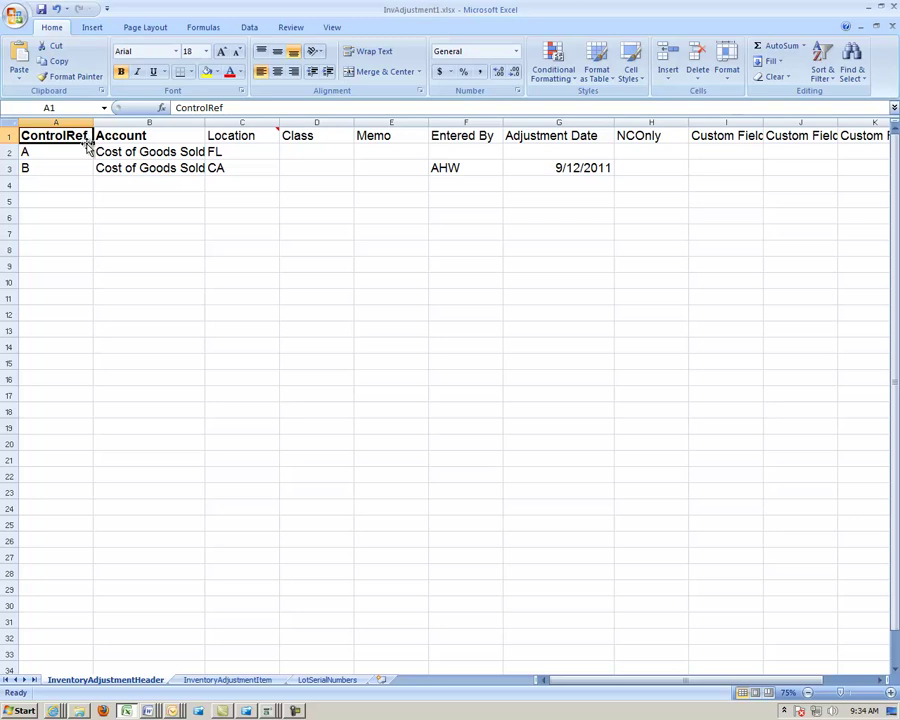
{"action": "left_click", "coordinate": [220, 679]}
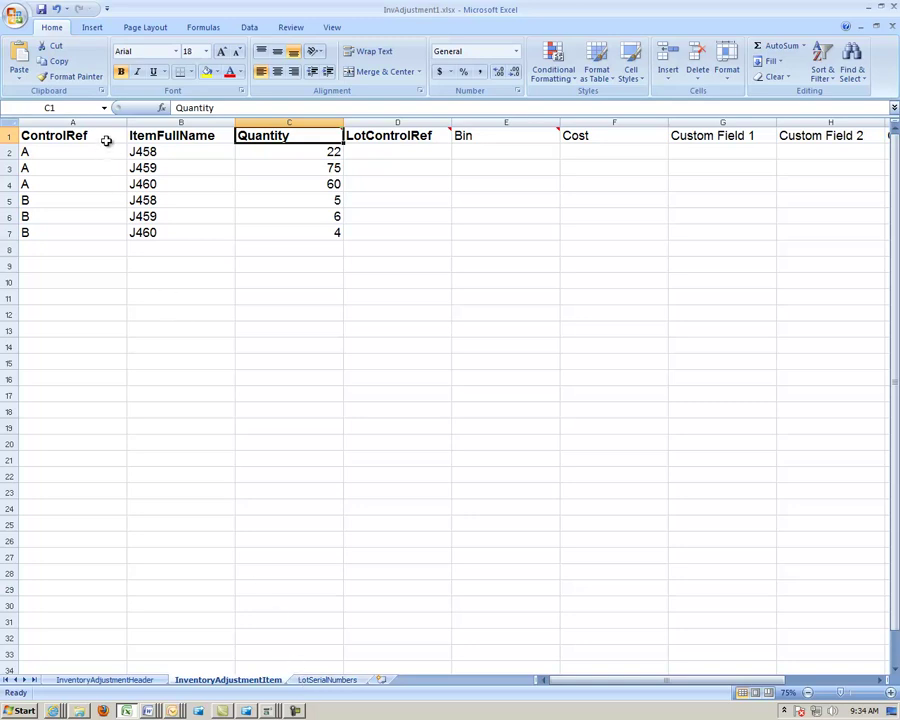
Step: Compare ControlRef values between the InventoryAdjustmentItem and InventoryAdjustmentHeader sheets, ending on the header sheet
{"action": "left_click", "coordinate": [105, 140]}
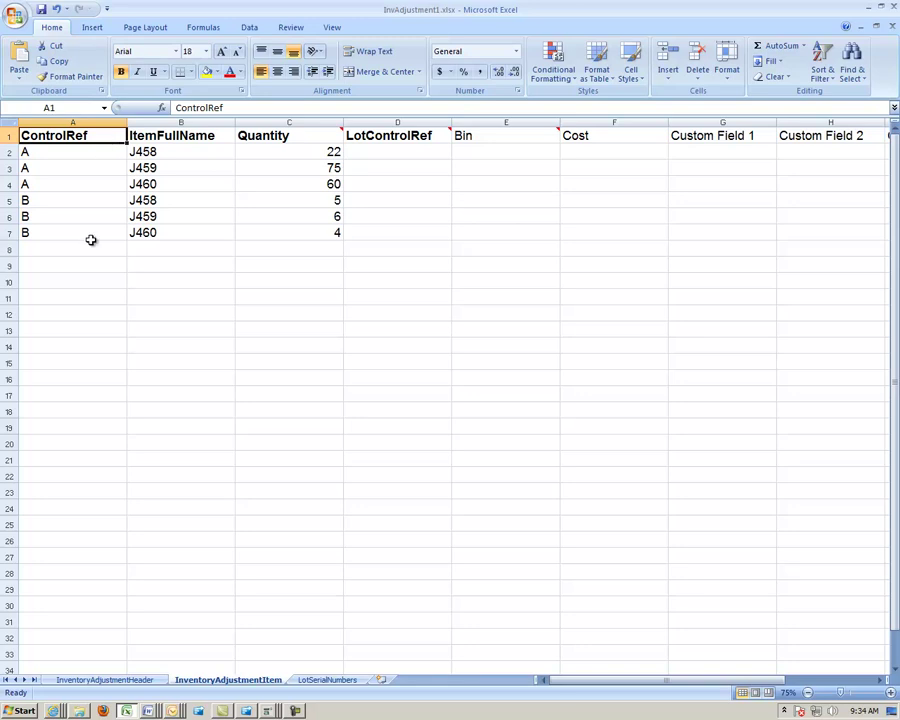
{"action": "left_click", "coordinate": [112, 680]}
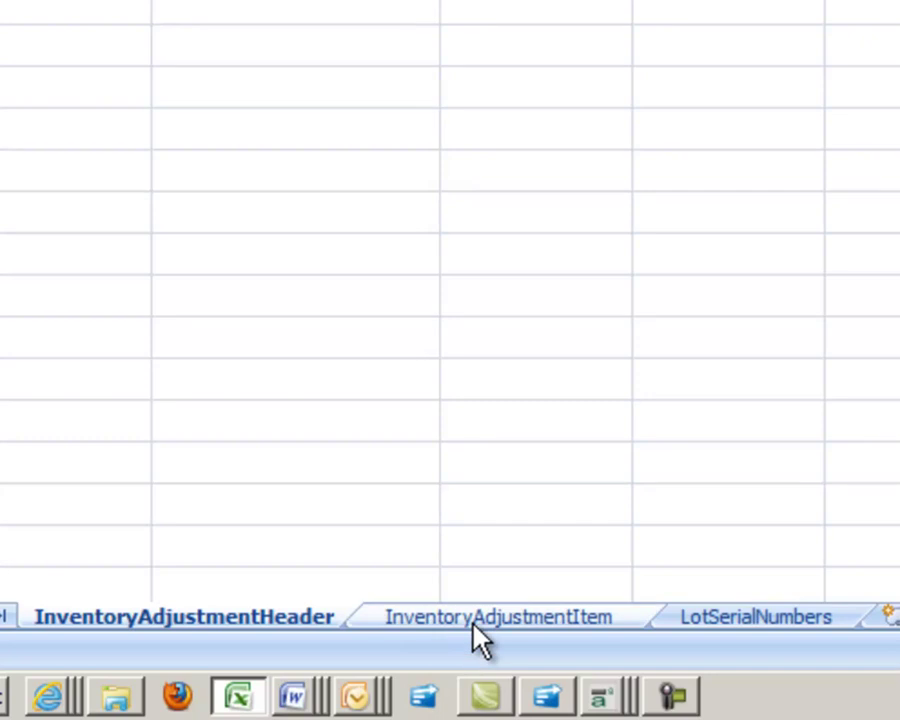
{"action": "left_click", "coordinate": [480, 625]}
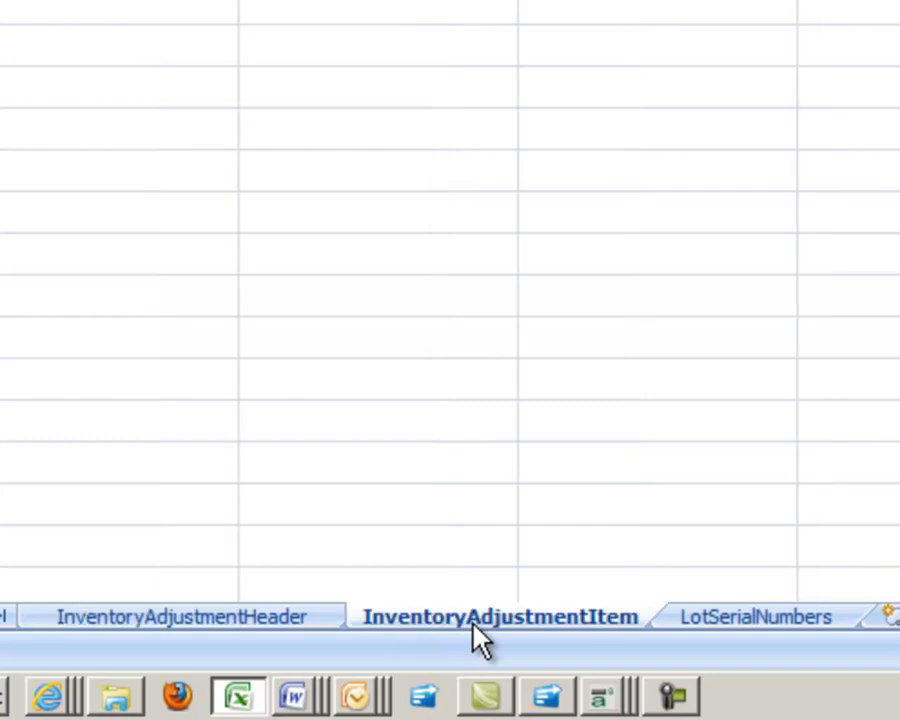
{"action": "left_click", "coordinate": [324, 620]}
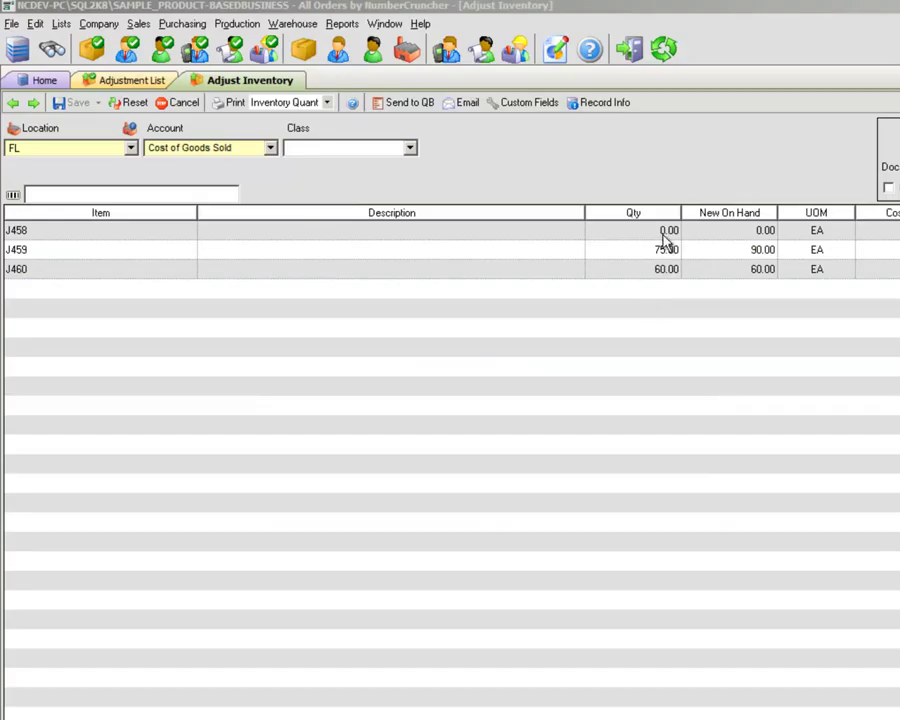
Step: Open Enter Lot / Serial Numbers for the J458 row in Adjust Inventory
{"action": "double_click", "coordinate": [664, 234]}
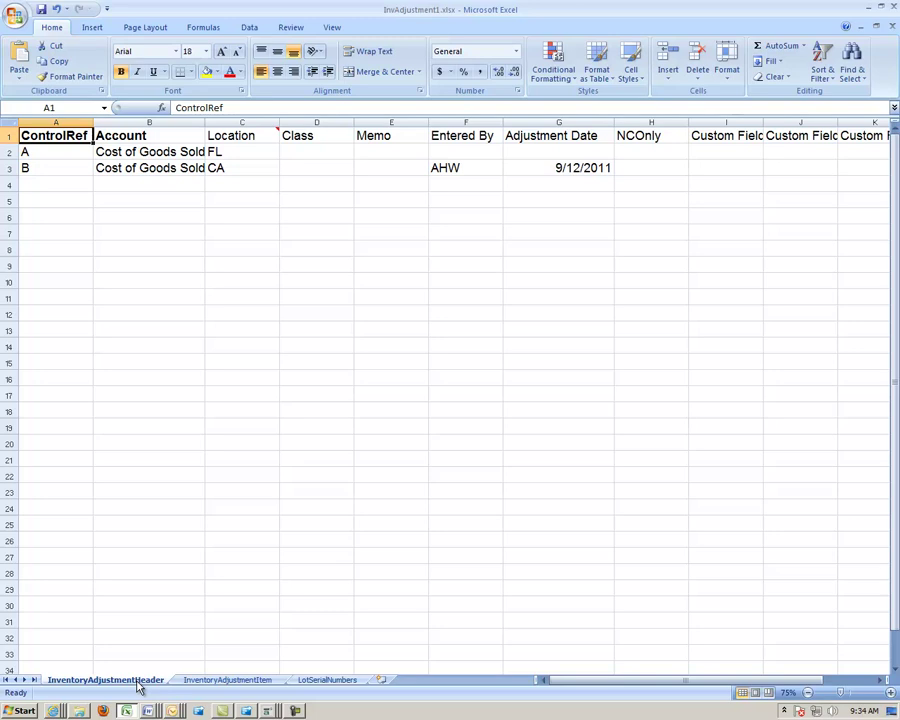
Step: Show the InventoryAdjustmentItem sheet of InvAdjustment1
{"action": "left_click", "coordinate": [189, 682]}
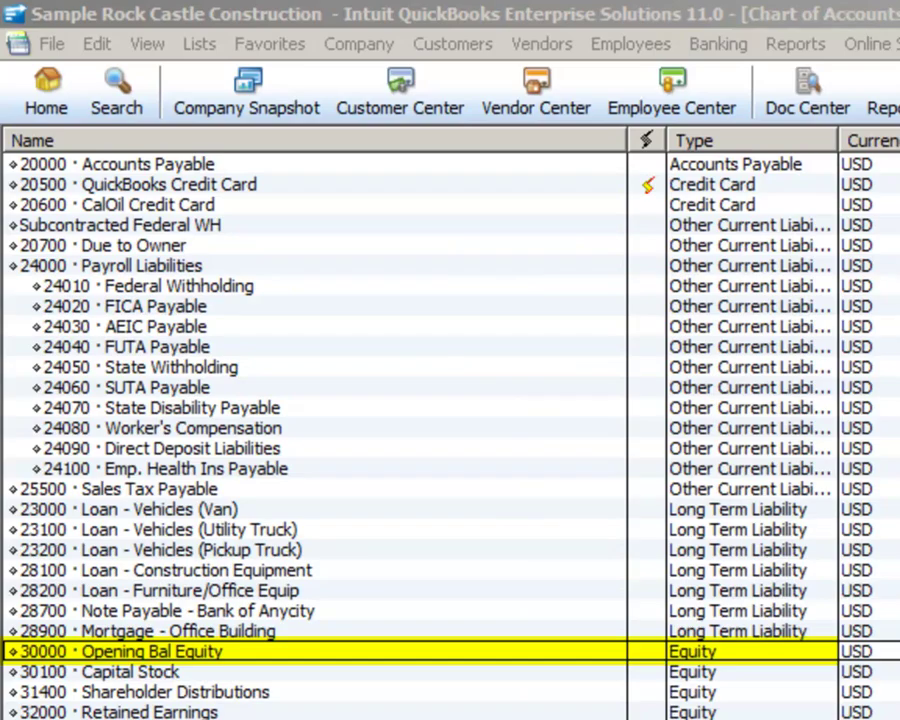
Step: Select the 30000 Opening Bal Equity account in the Chart of Accounts
{"action": "left_click", "coordinate": [420, 650]}
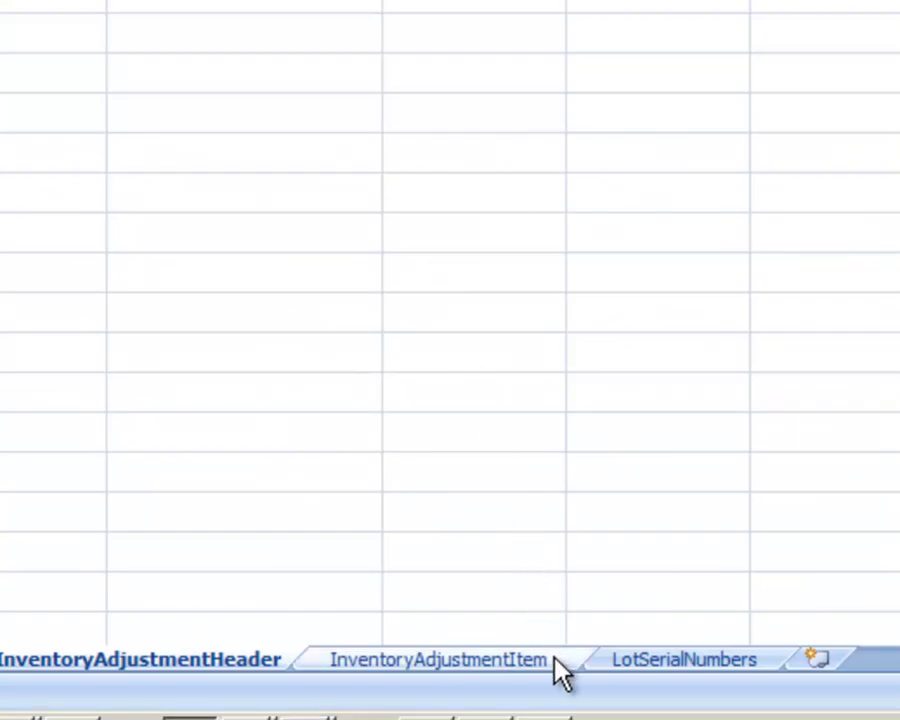
Step: Review the ControlRef, ItemFullName and Quantity headers, showing the Quantity note about LotControlRef
{"action": "left_click", "coordinate": [558, 668]}
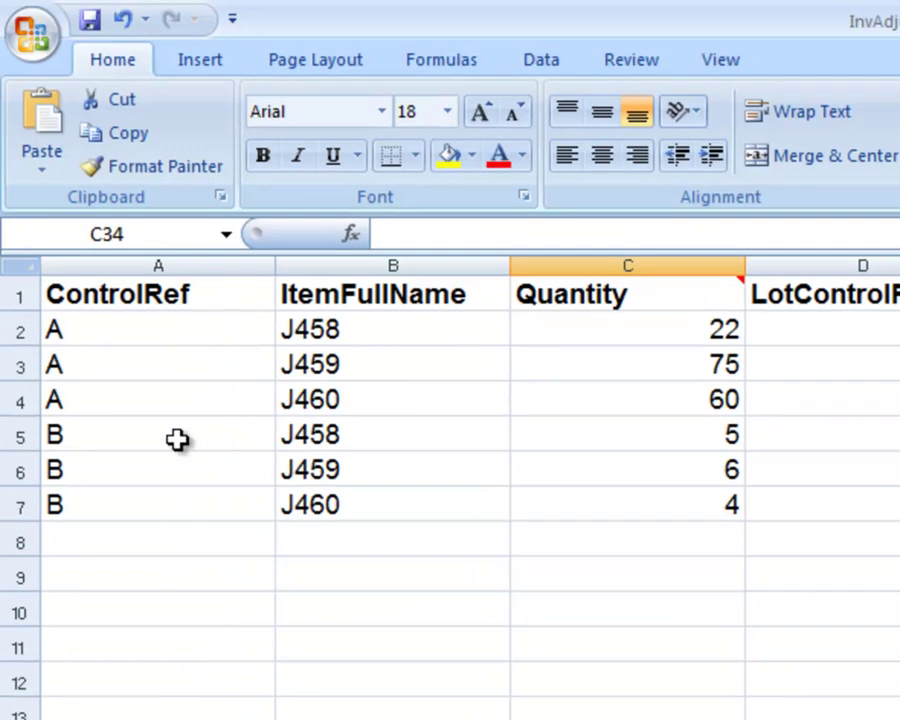
{"action": "left_click", "coordinate": [209, 298]}
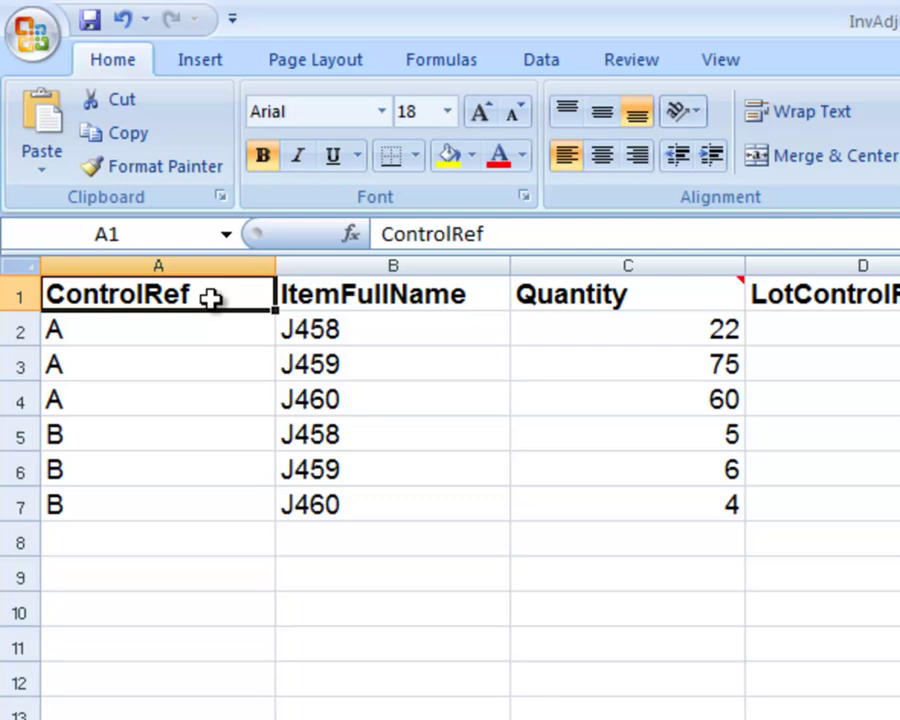
{"action": "left_click", "coordinate": [471, 297]}
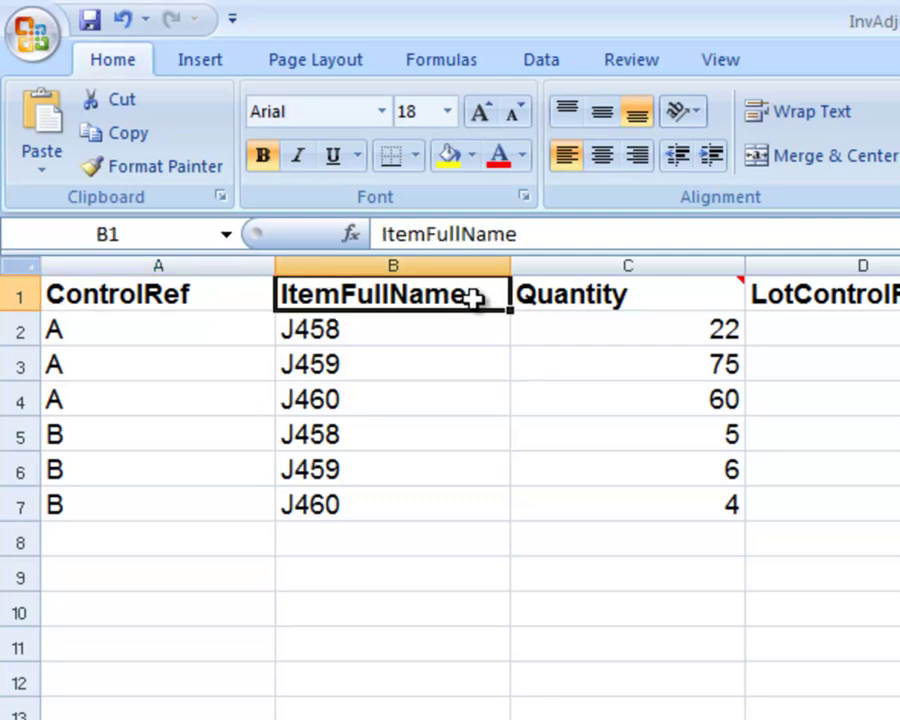
{"action": "left_click", "coordinate": [661, 304]}
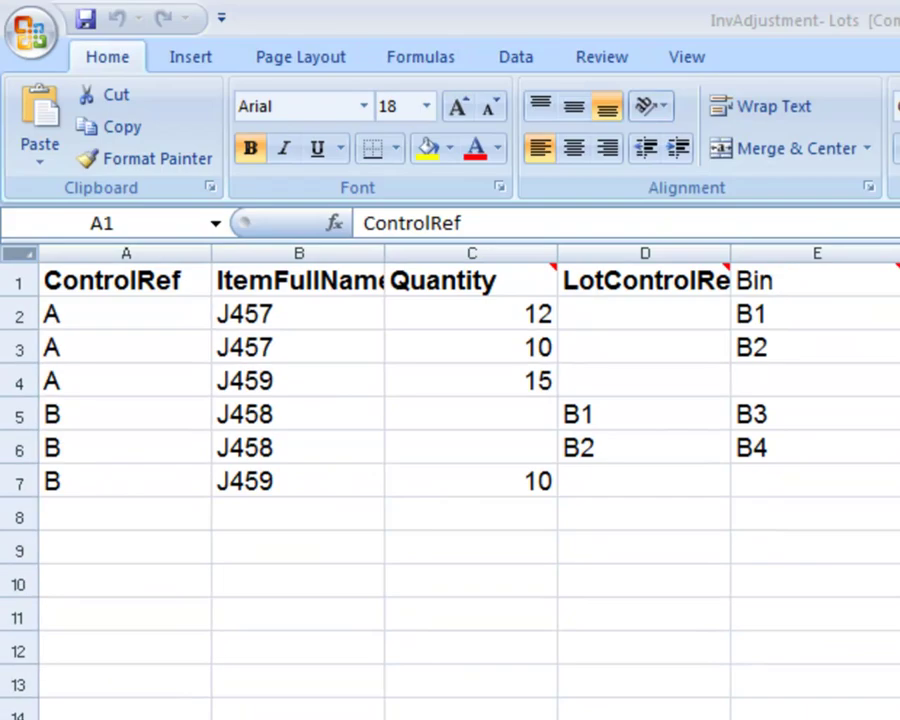
{"action": "left_click", "coordinate": [188, 281]}
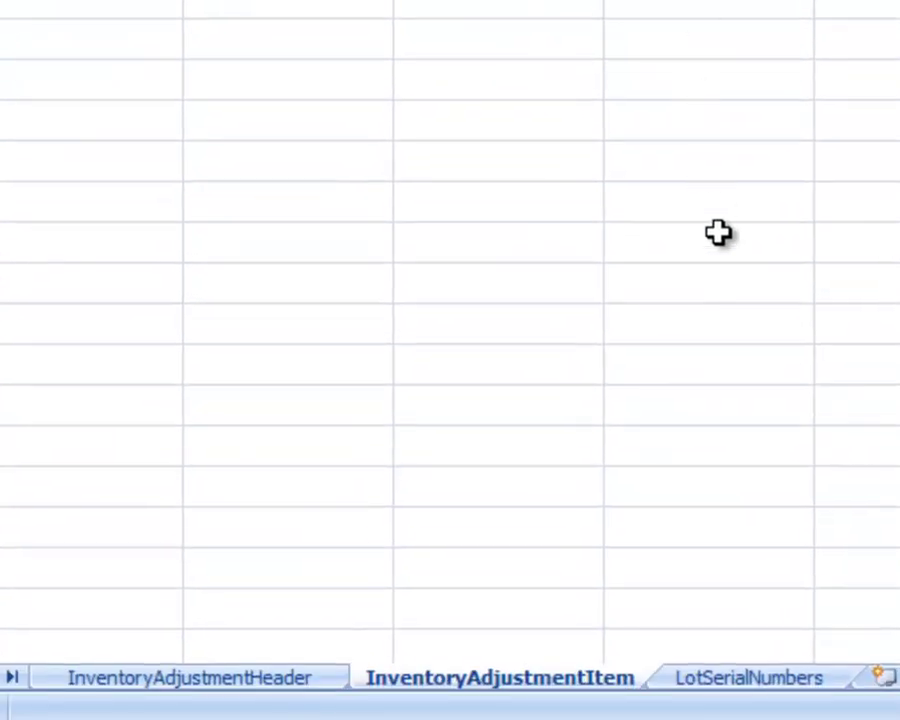
Step: Review the LotSerialNumbers rows under LotControlRef B1 and B2, then return to the header sheet
{"action": "left_click", "coordinate": [836, 681]}
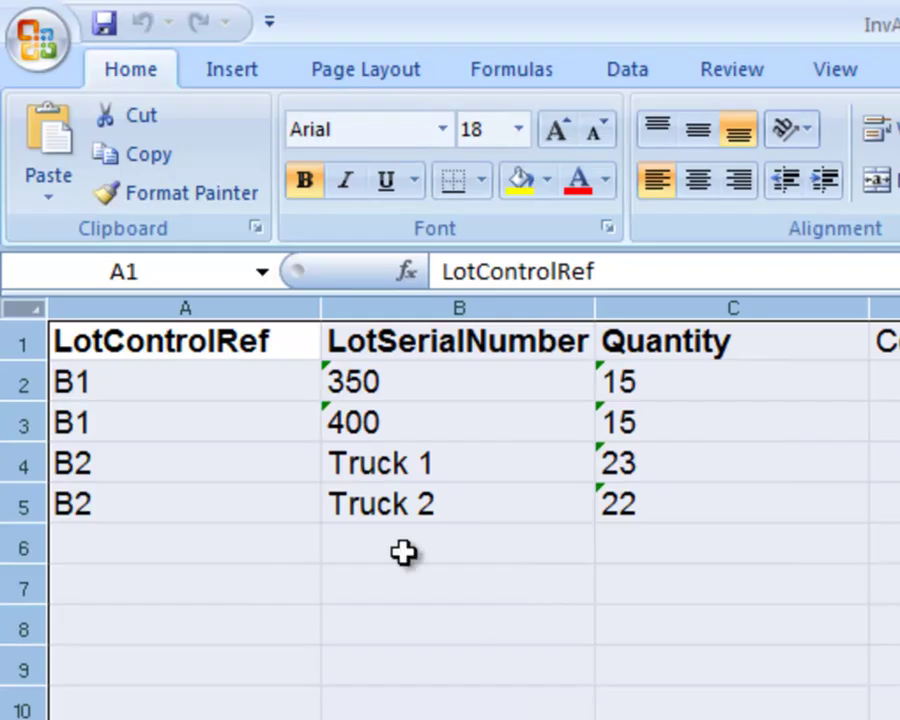
{"action": "left_click", "coordinate": [300, 343]}
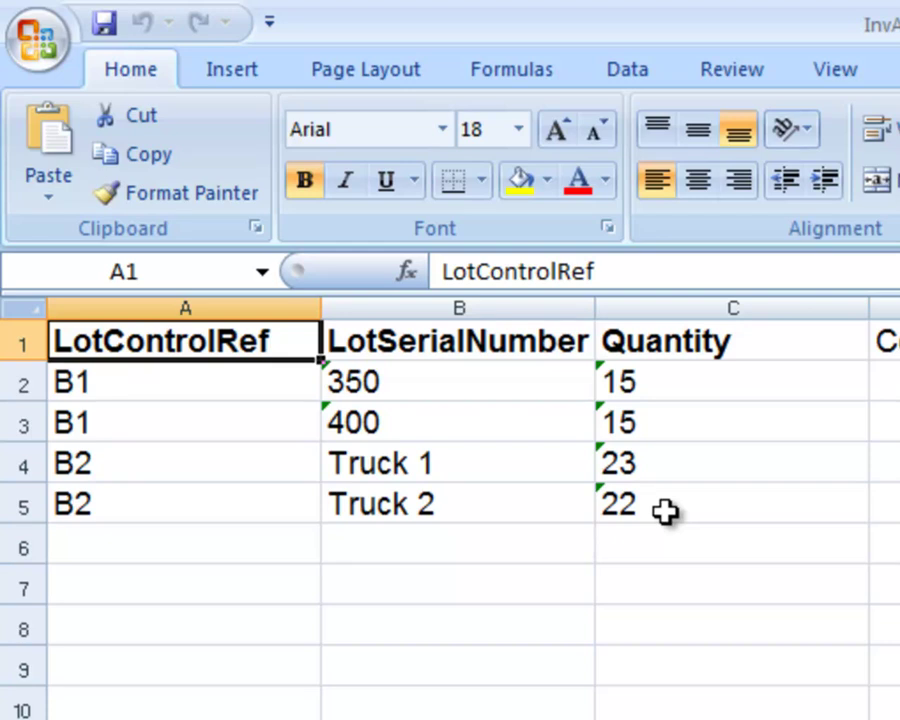
{"action": "left_click", "coordinate": [168, 682]}
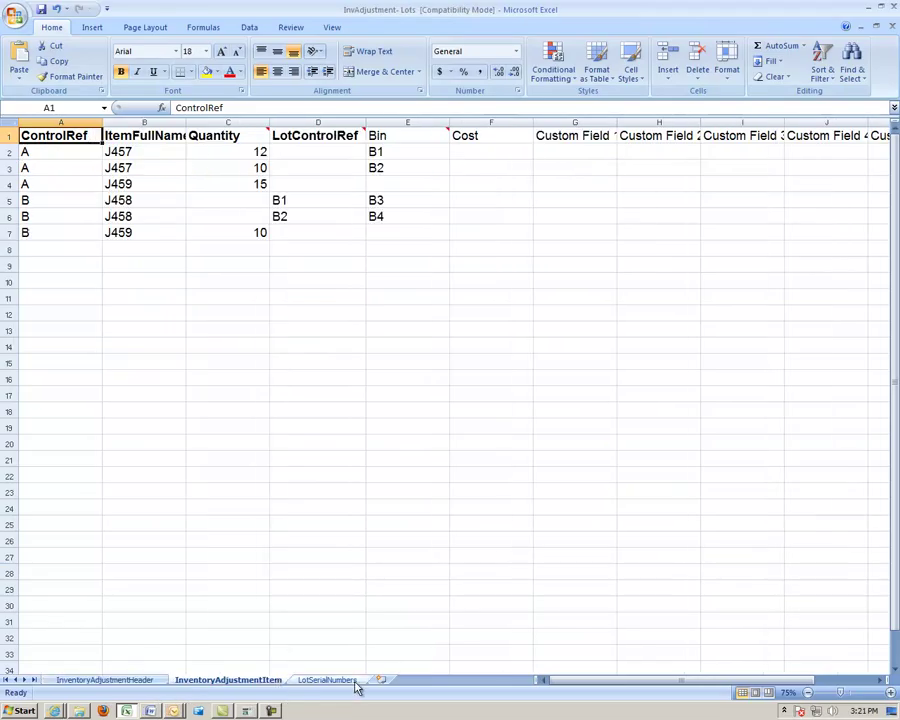
Step: Show All Orders' Excel import choices, including Quantity Adjustments, Items, Customers and Sales Orders
{"action": "left_click", "coordinate": [357, 684]}
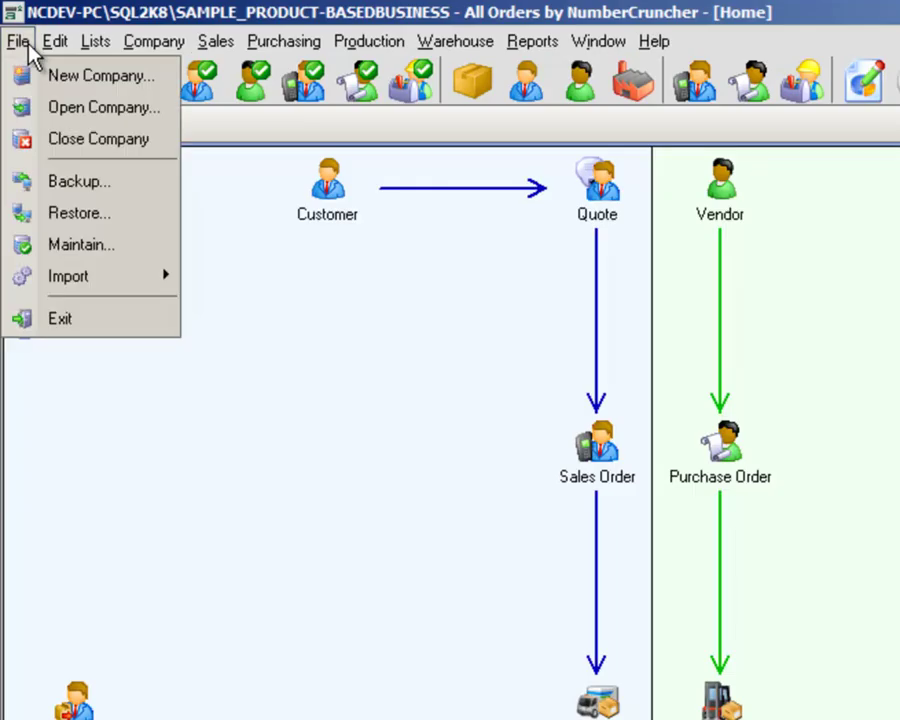
{"action": "mouse_move", "coordinate": [104, 286]}
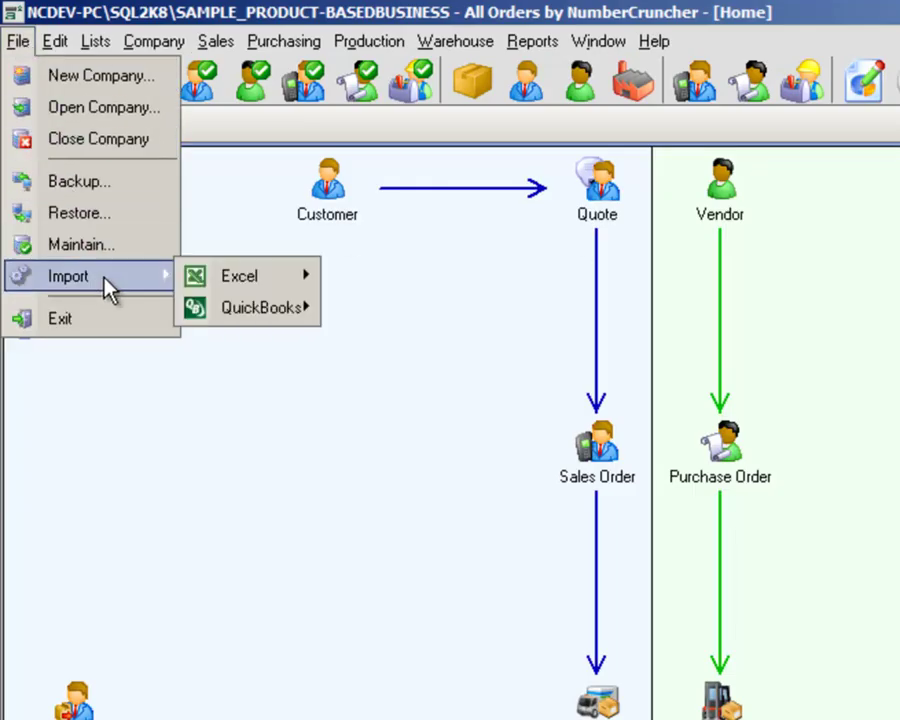
{"action": "mouse_move", "coordinate": [266, 285]}
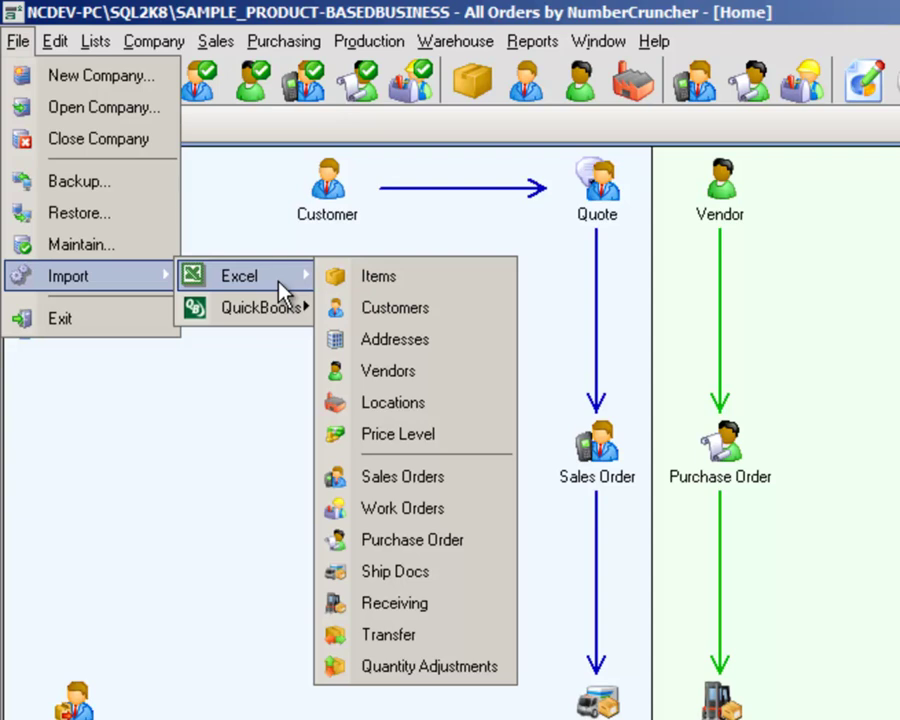